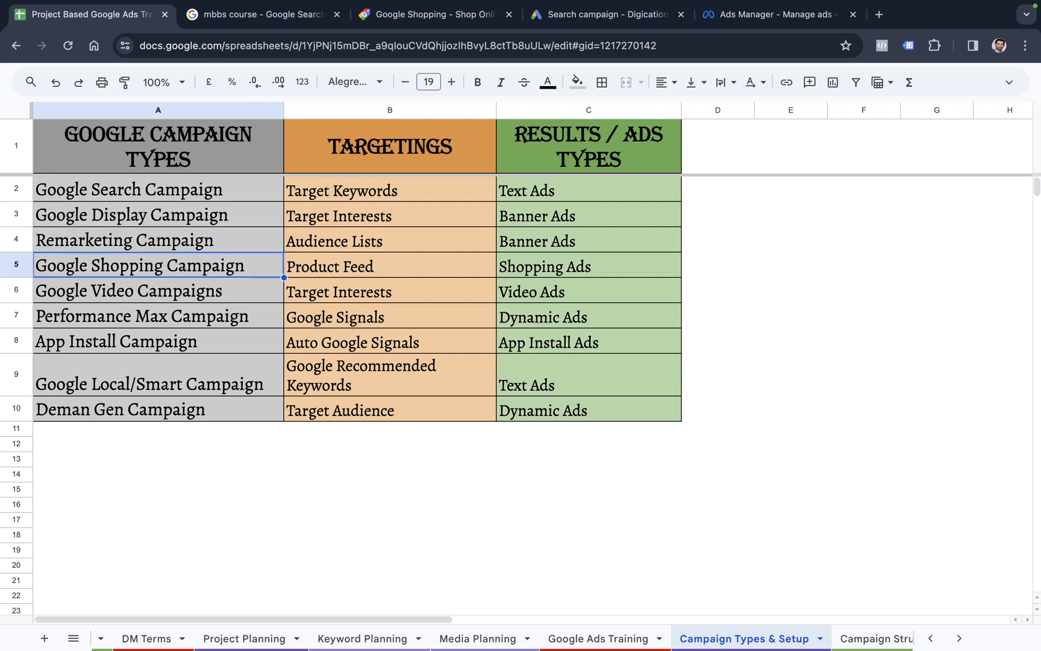
Review the Module 1 real estate assignment about listing ad types on the Google Ads Training sheet.
{"action": "key", "text": "Right"}
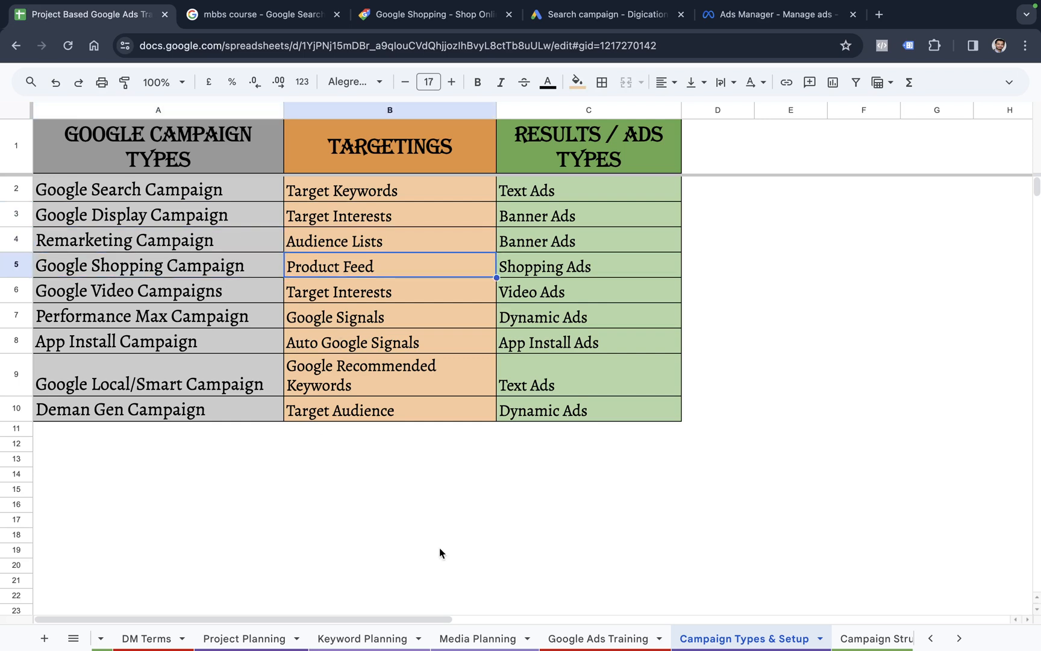
{"action": "left_click", "coordinate": [584, 634]}
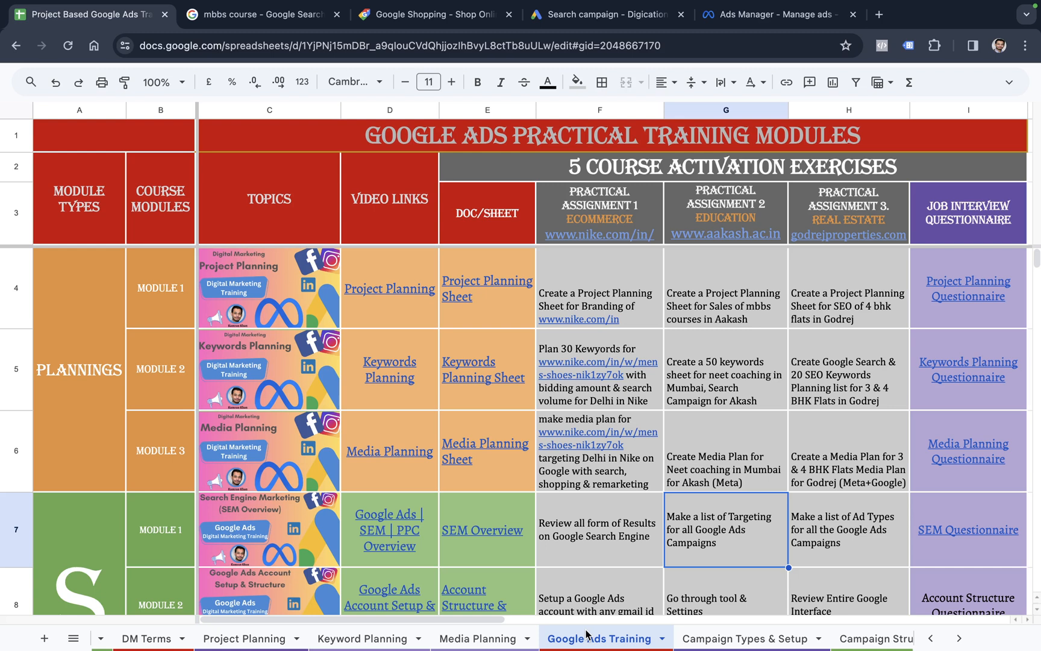
{"action": "left_click", "coordinate": [854, 547]}
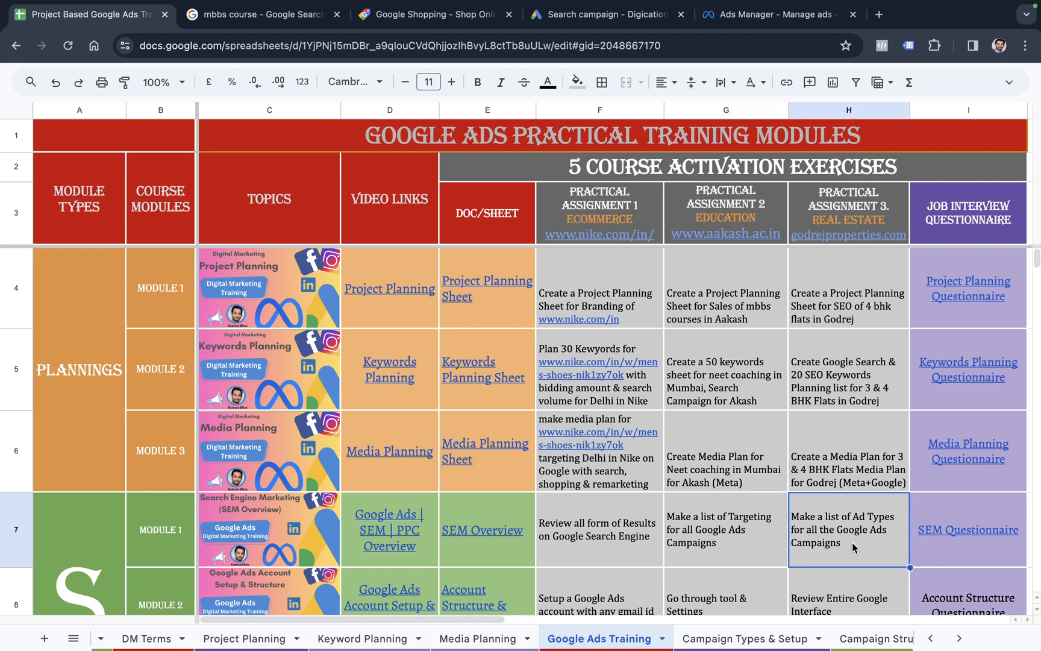
On the Campaign Types & Setup sheet, examine which ad types belong to the Search, Performance Max, App Install and Display campaigns.
{"action": "left_click", "coordinate": [783, 637]}
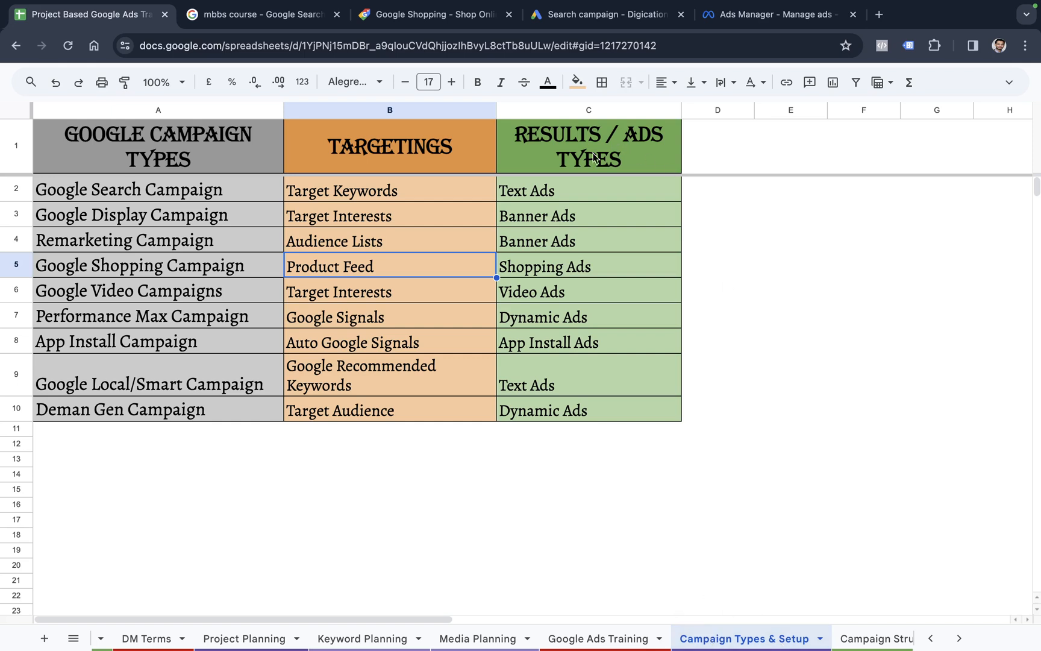
{"action": "left_click", "coordinate": [579, 195]}
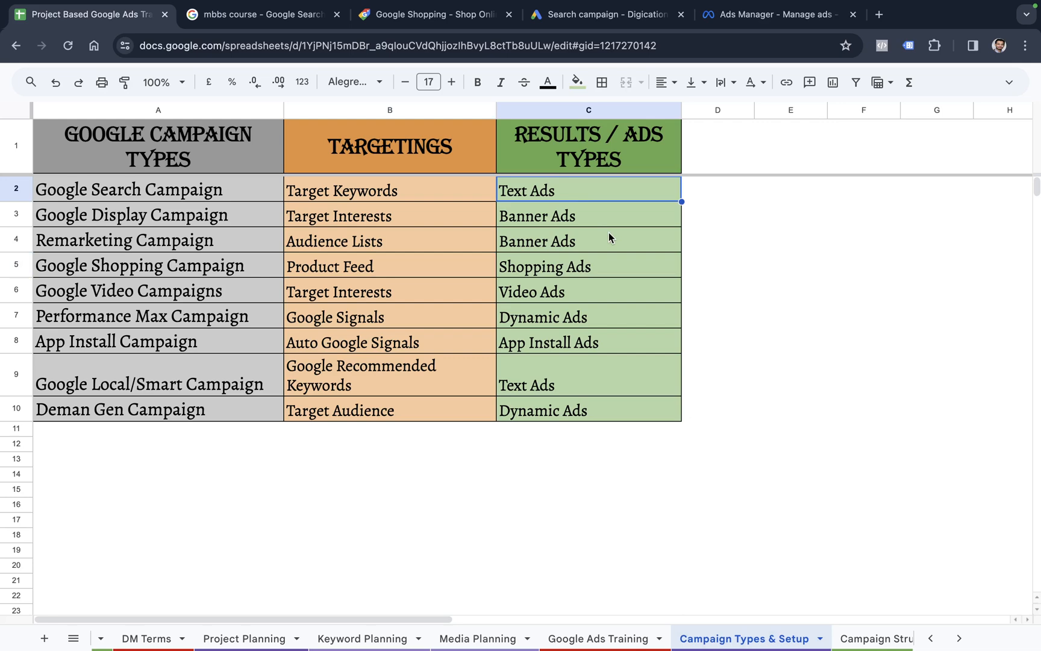
{"action": "left_click", "coordinate": [221, 318]}
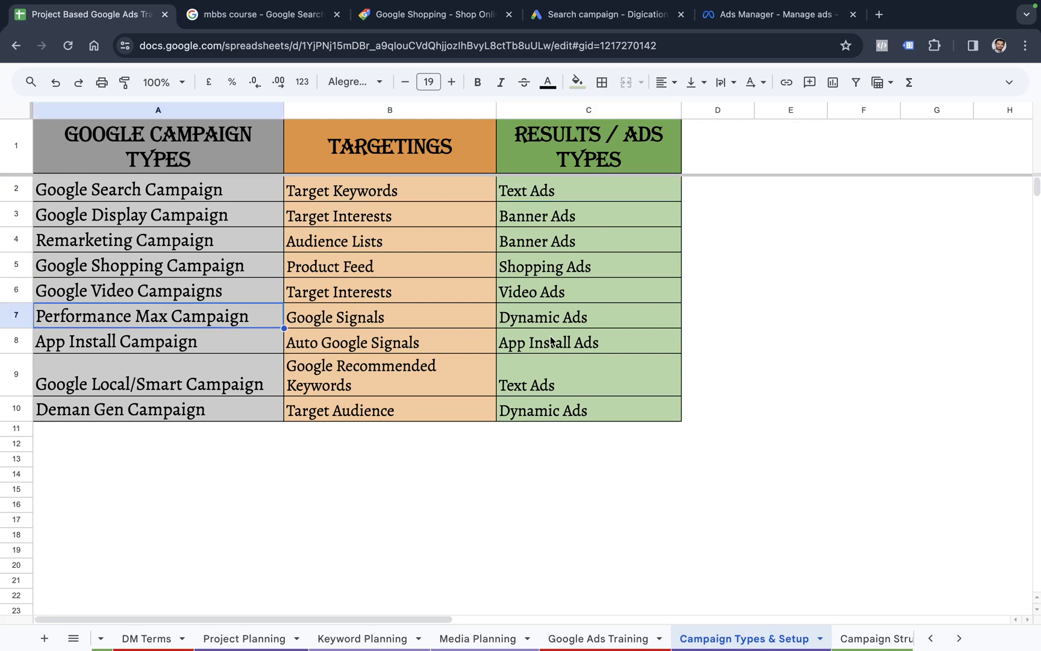
{"action": "left_click", "coordinate": [597, 324]}
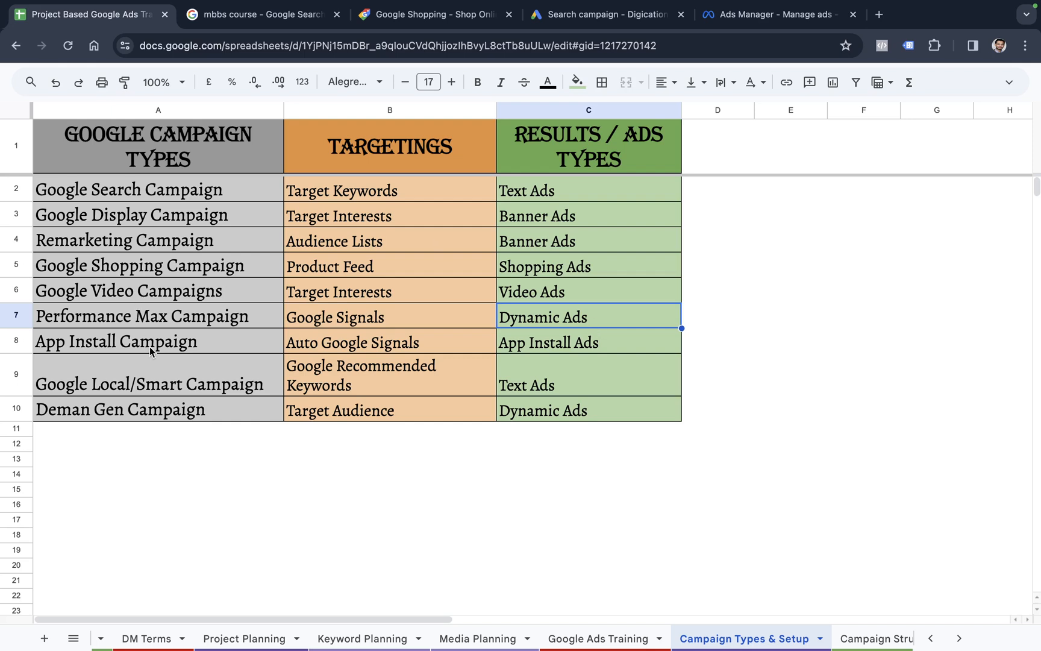
{"action": "left_click", "coordinate": [151, 351]}
{"action": "left_click", "coordinate": [609, 348]}
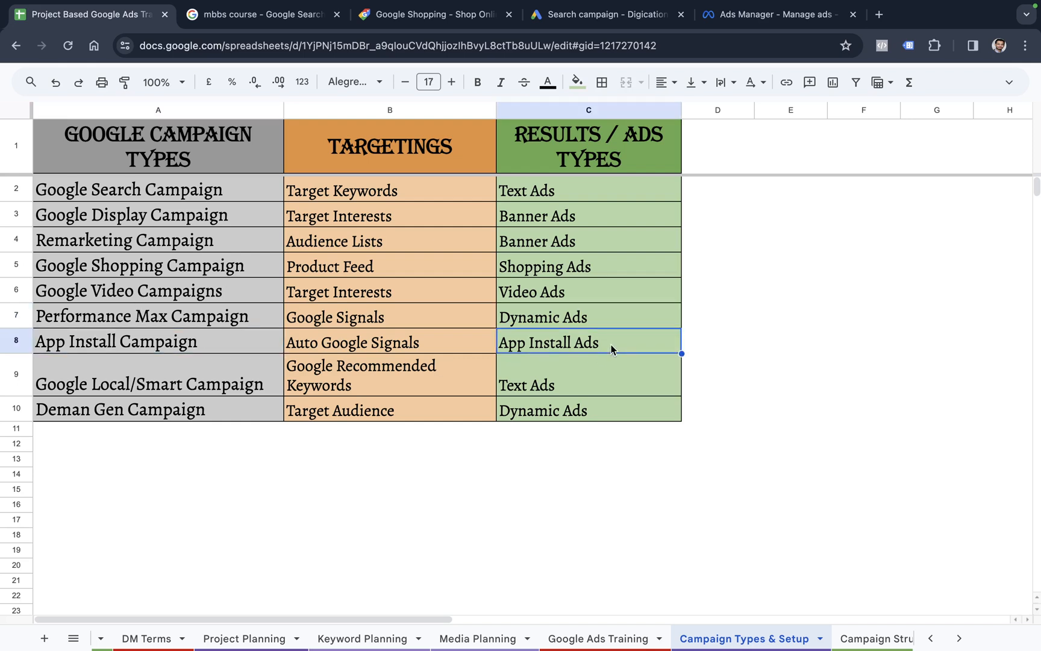
{"action": "left_click", "coordinate": [170, 223]}
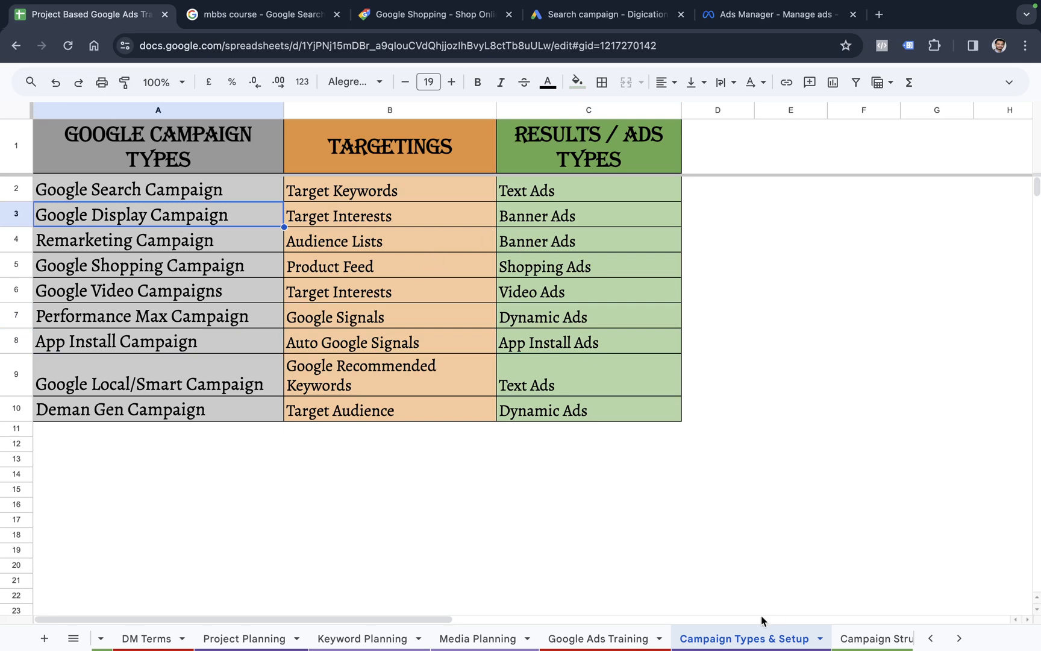
Open the SEM Questionnaire form linked in the Module 1 row of the Google Ads Training sheet.
{"action": "left_click", "coordinate": [569, 640]}
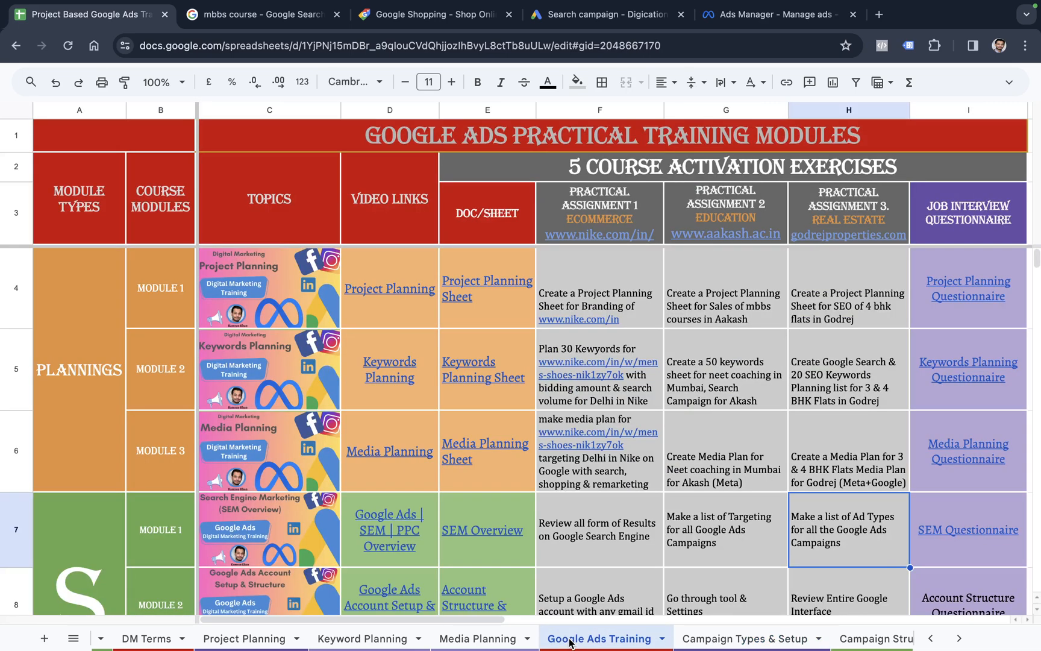
{"action": "scroll", "coordinate": [870, 542], "scroll_direction": "right", "scroll_amount": 2}
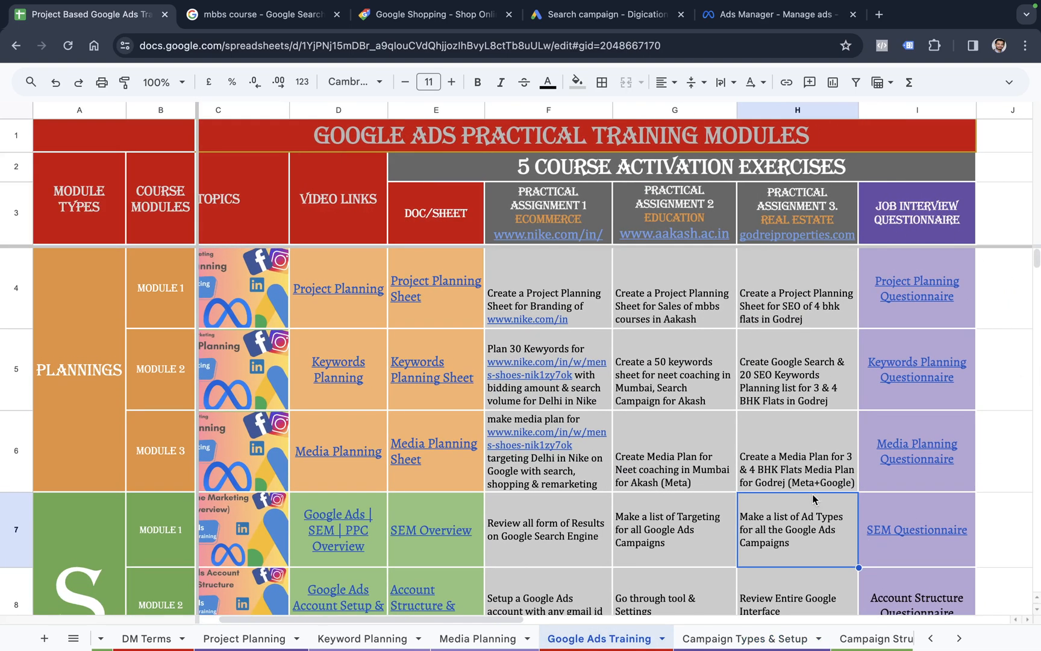
{"action": "left_click", "coordinate": [934, 529]}
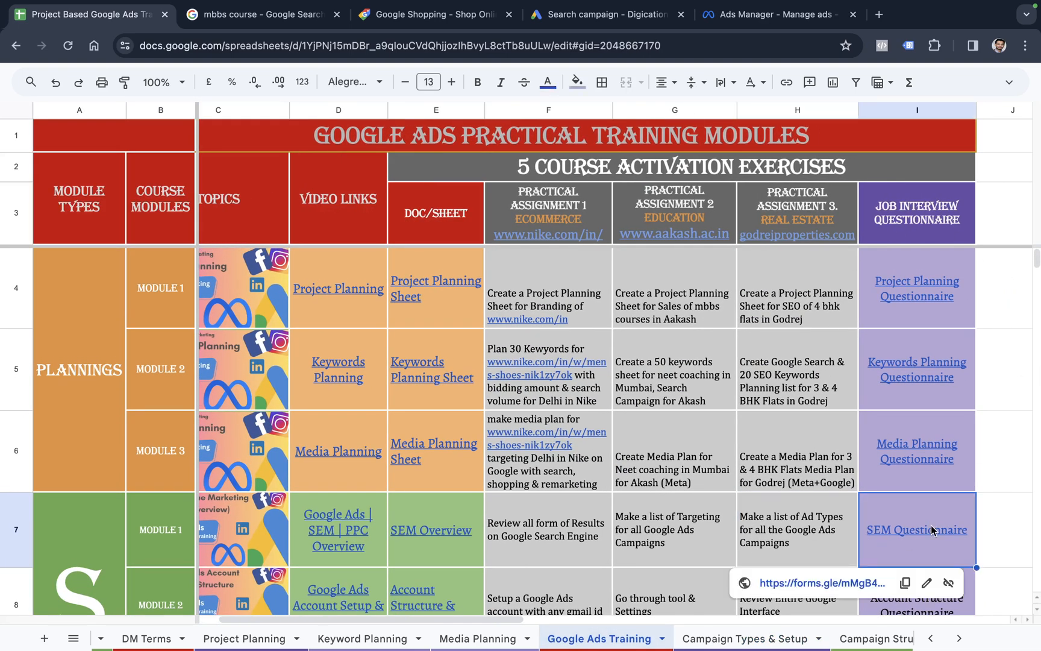
{"action": "left_click", "coordinate": [845, 583]}
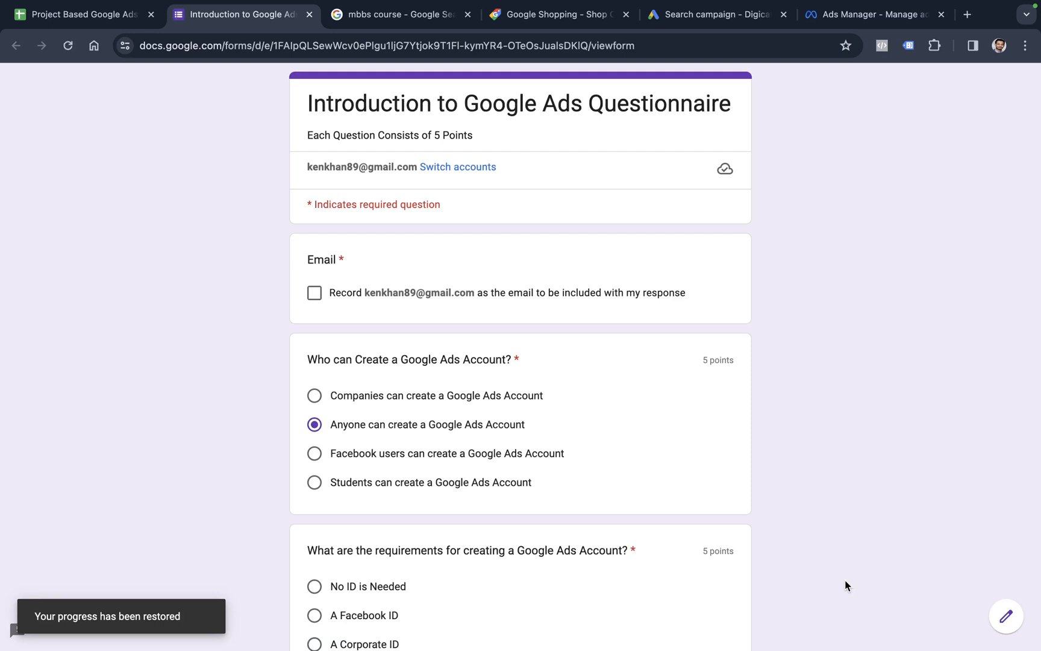
Include the account's email with the response and answer the old name of Google Ads with Google Adwords.
{"action": "left_click", "coordinate": [315, 293]}
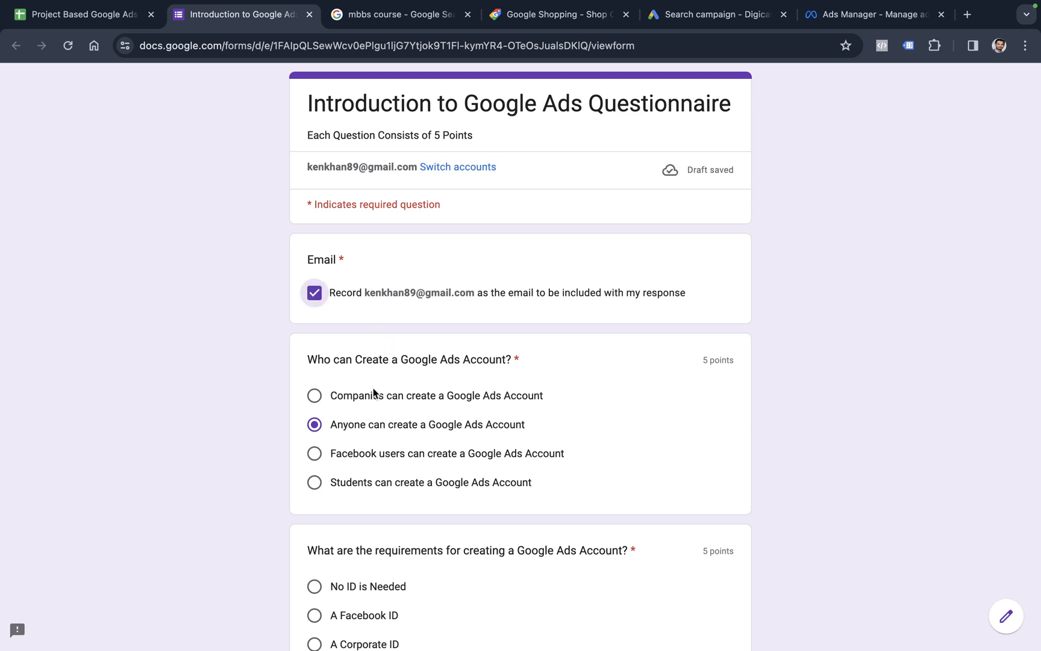
{"action": "scroll", "coordinate": [373, 392], "scroll_direction": "down", "scroll_amount": 2}
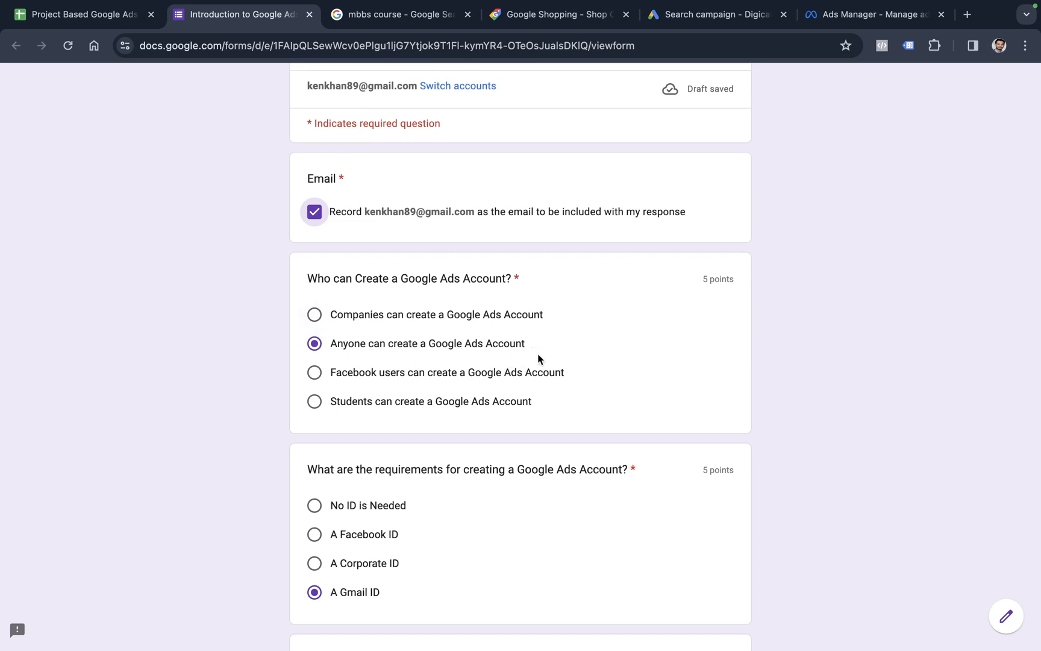
{"action": "scroll", "coordinate": [538, 359], "scroll_direction": "down", "scroll_amount": 3}
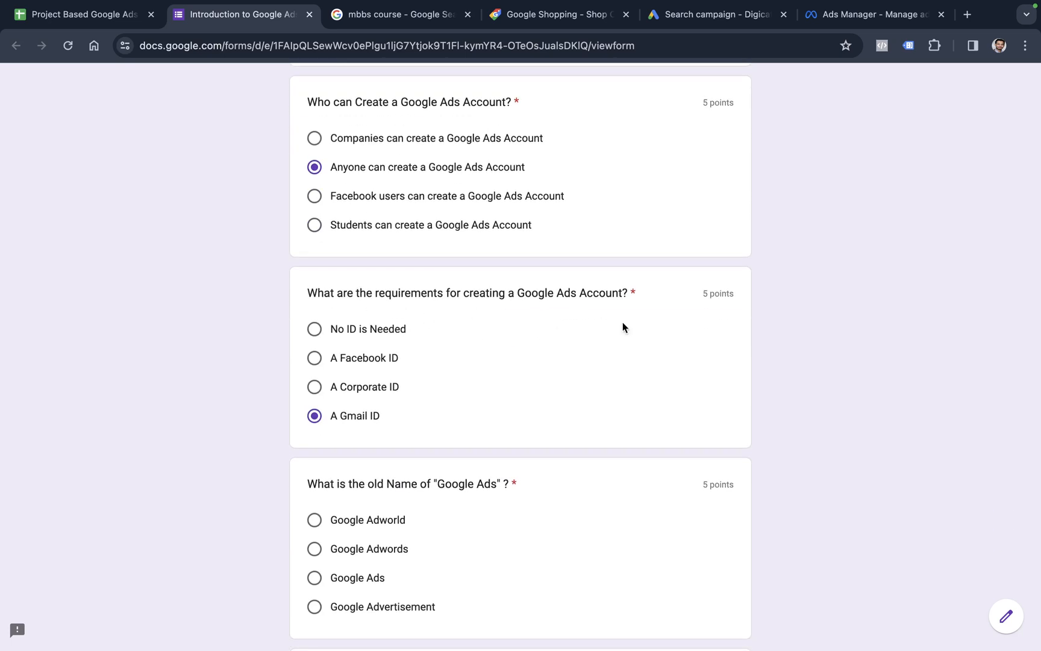
{"action": "scroll", "coordinate": [622, 327], "scroll_direction": "down", "scroll_amount": 3}
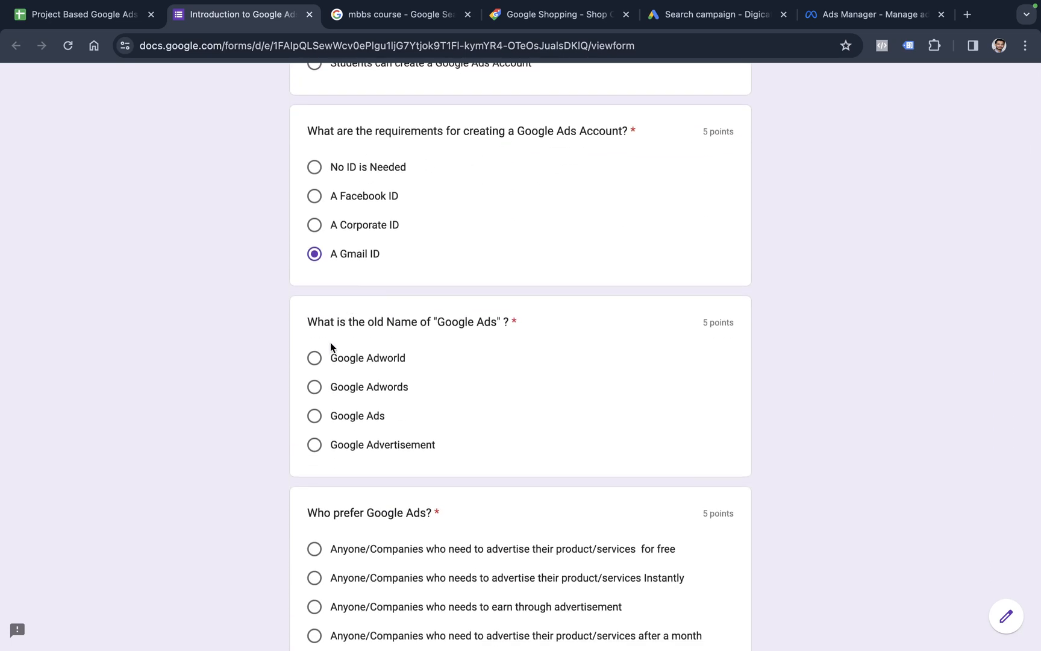
{"action": "left_click", "coordinate": [315, 387]}
Answer "Who prefer Google Ads?" with "Anyone/Companies who needs to earn through advertisement".
{"action": "scroll", "coordinate": [424, 443], "scroll_direction": "down", "scroll_amount": 3}
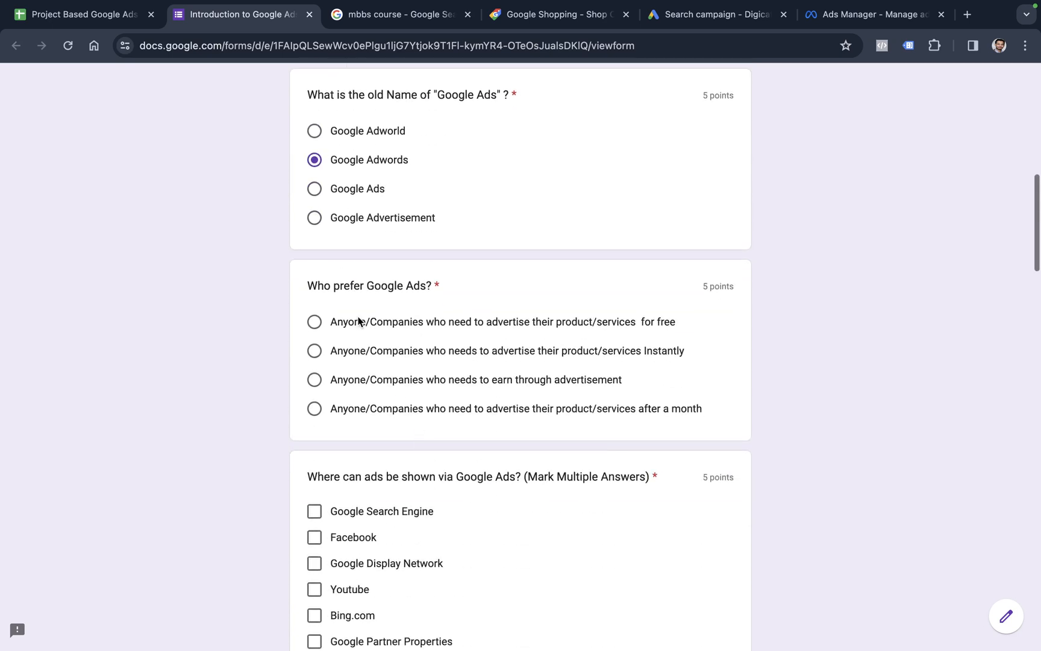
{"action": "left_click", "coordinate": [314, 322]}
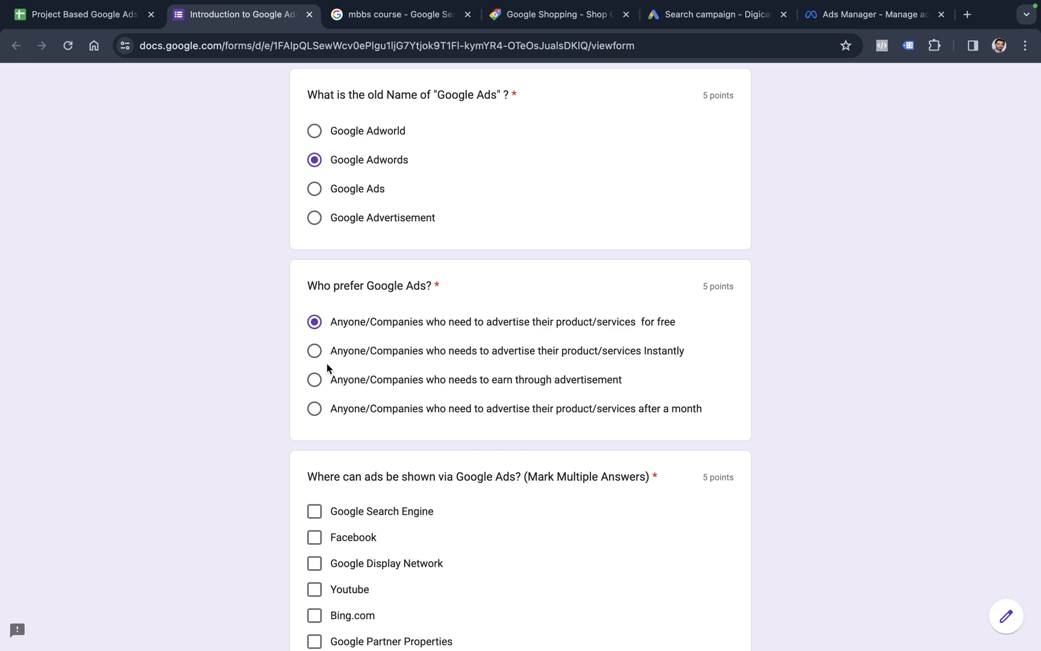
{"action": "left_click", "coordinate": [314, 351]}
{"action": "left_click", "coordinate": [315, 380]}
Mark Facebook, Google Display Network, Bing.com and Google Maps as places where ads can be shown via Google Ads.
{"action": "scroll", "coordinate": [582, 384], "scroll_direction": "down", "scroll_amount": 3}
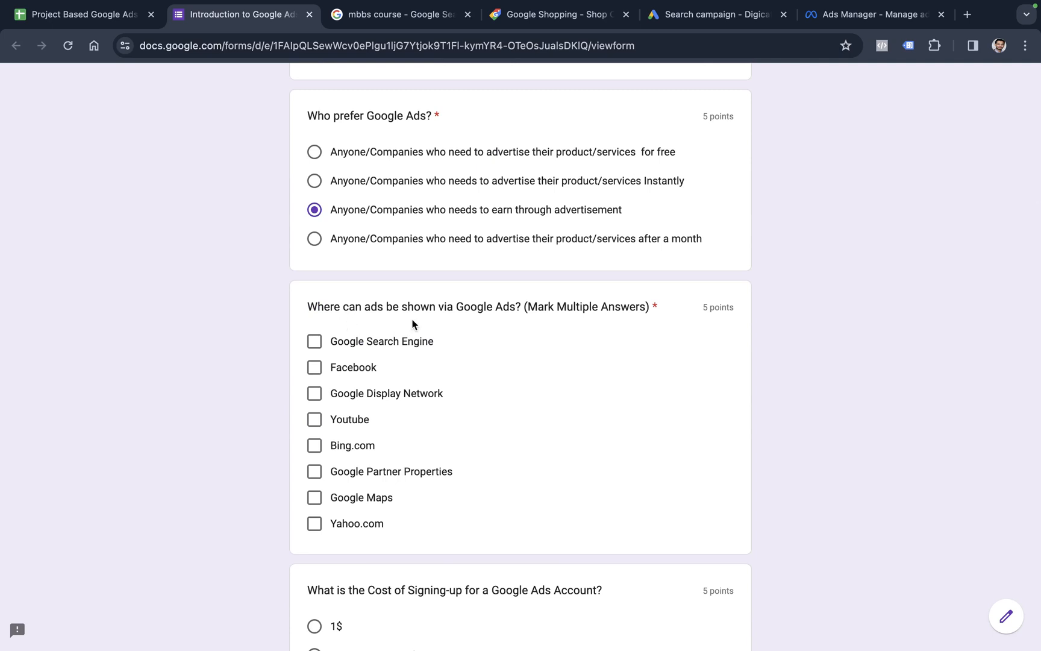
{"action": "left_click", "coordinate": [311, 370]}
{"action": "left_click", "coordinate": [316, 396]}
{"action": "left_click", "coordinate": [315, 446]}
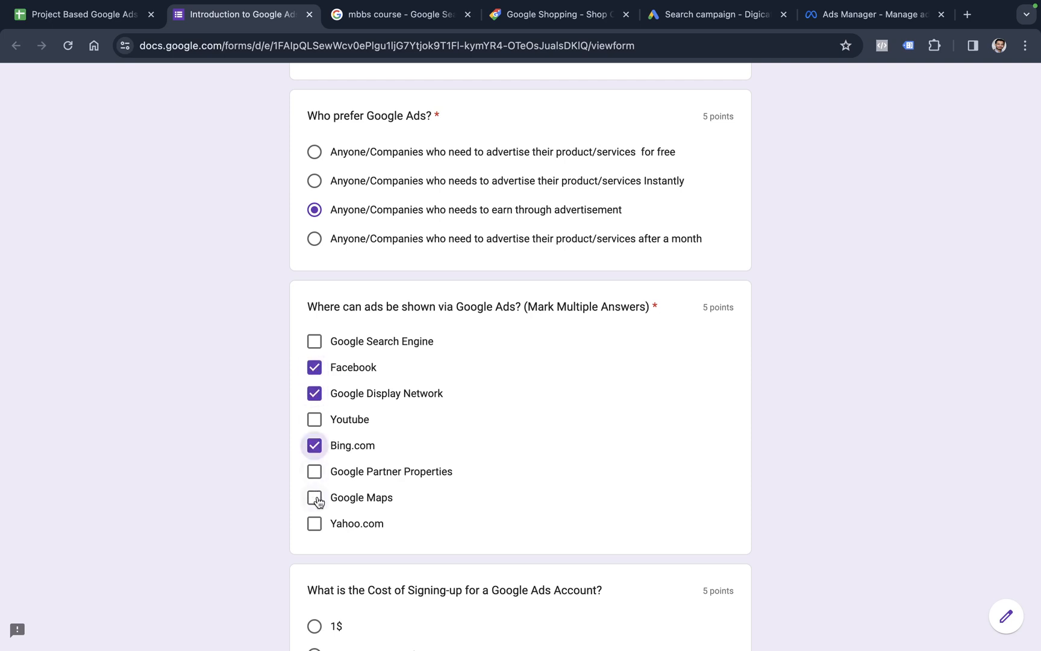
{"action": "left_click", "coordinate": [316, 498]}
Answer the sign-up cost question with Free and mark Display Network as the ad network type.
{"action": "scroll", "coordinate": [374, 461], "scroll_direction": "down", "scroll_amount": 2}
{"action": "scroll", "coordinate": [408, 538], "scroll_direction": "down", "scroll_amount": 2}
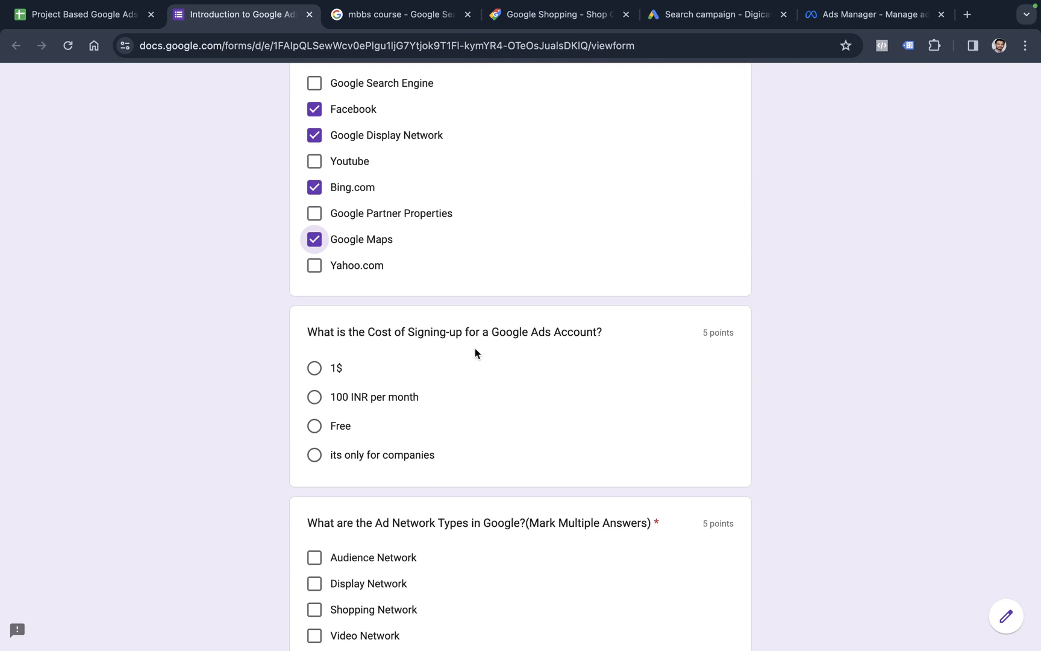
{"action": "left_click", "coordinate": [314, 426]}
{"action": "scroll", "coordinate": [526, 404], "scroll_direction": "down", "scroll_amount": 5}
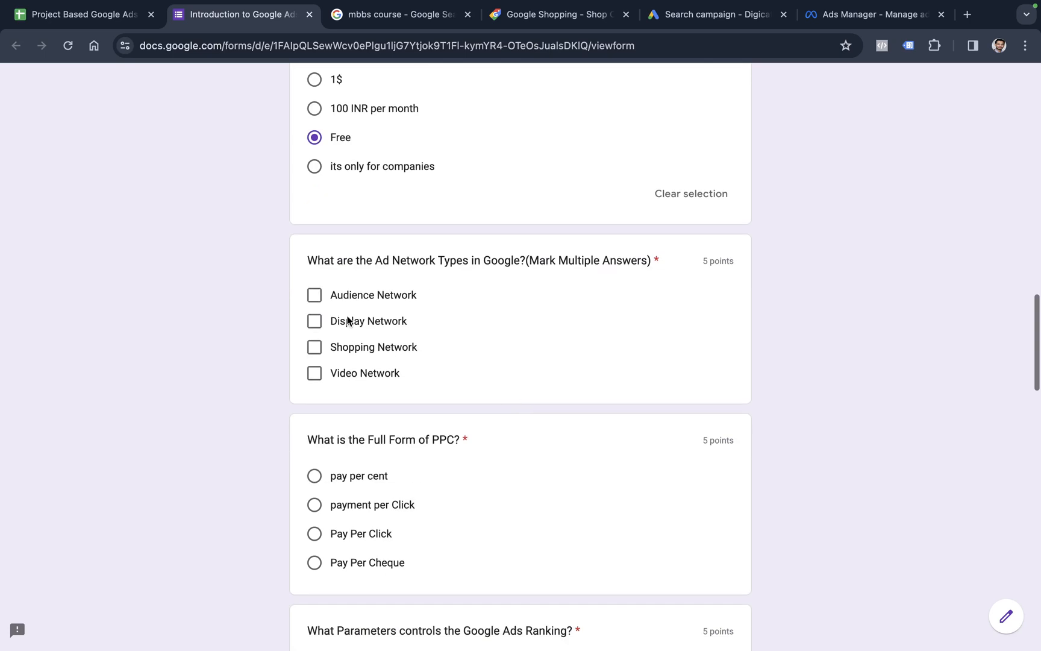
{"action": "left_click", "coordinate": [314, 324]}
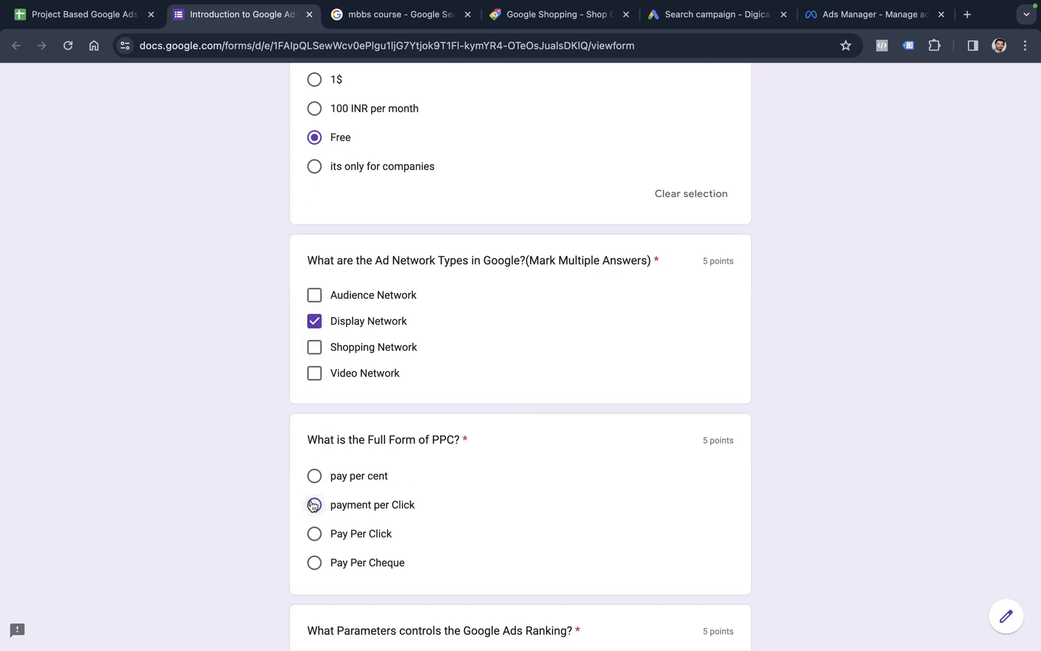
Answer the full form of PPC with "payment per Click" and the Google Ads ranking parameters question with None.
{"action": "left_click", "coordinate": [313, 504]}
{"action": "scroll", "coordinate": [313, 505], "scroll_direction": "down", "scroll_amount": 5}
{"action": "left_click", "coordinate": [314, 453]}
Mark Performance Max Campaign as the available campaign type and Video Ads as the available ad type.
{"action": "scroll", "coordinate": [314, 467], "scroll_direction": "down", "scroll_amount": 4}
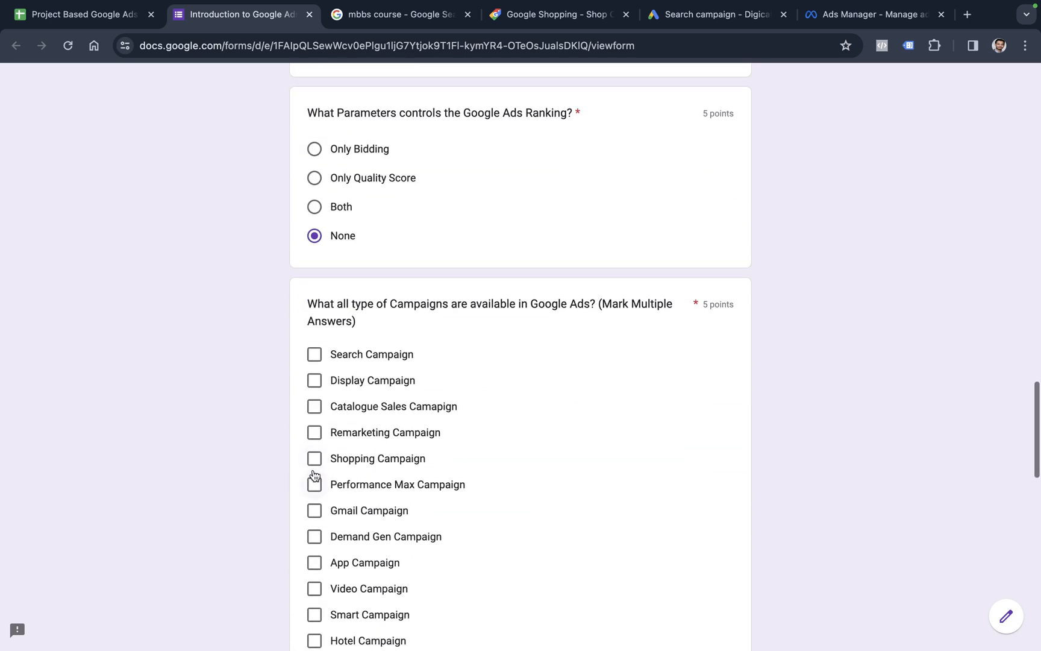
{"action": "left_click", "coordinate": [314, 484]}
{"action": "scroll", "coordinate": [348, 494], "scroll_direction": "down", "scroll_amount": 10}
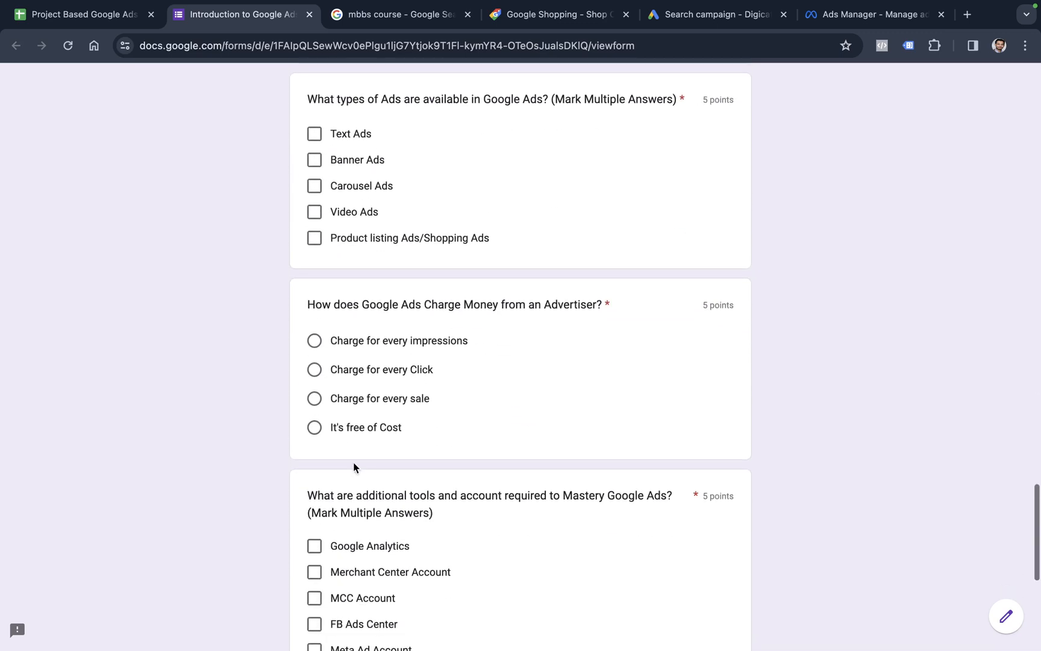
{"action": "left_click", "coordinate": [316, 216]}
Answer the advertiser charging question with "Charge for every Click" and mark Meta Ad Account as the additional tool required.
{"action": "left_click", "coordinate": [315, 368]}
{"action": "scroll", "coordinate": [317, 364], "scroll_direction": "down", "scroll_amount": 3}
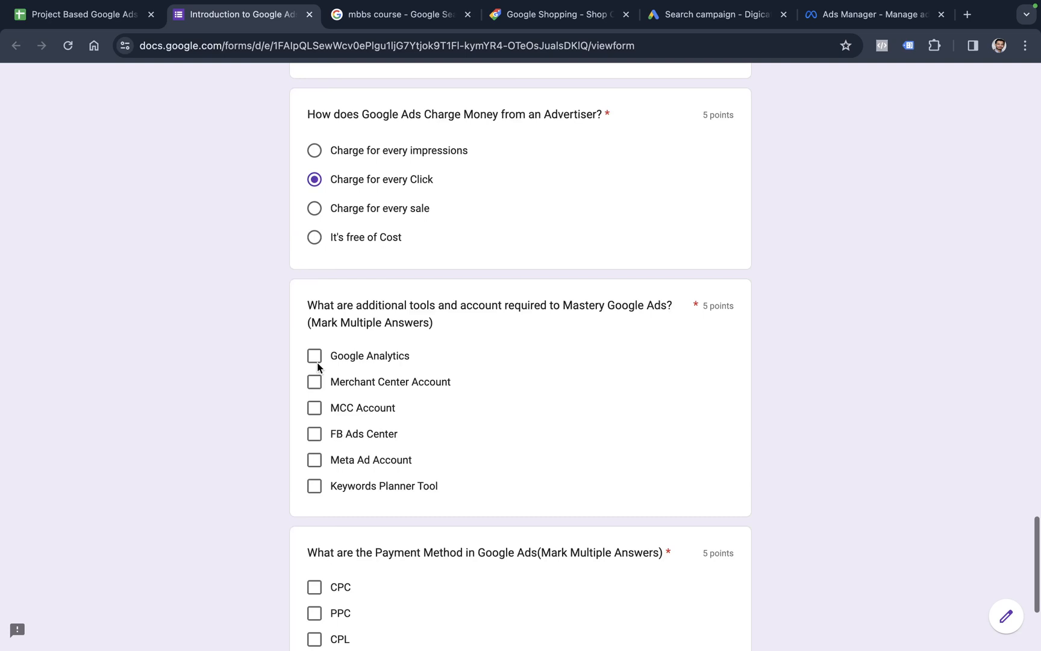
{"action": "scroll", "coordinate": [316, 380], "scroll_direction": "down", "scroll_amount": 1}
{"action": "left_click", "coordinate": [314, 408]}
Mark CPL as the Google Ads payment method, and submit the questionnaire to view its score.
{"action": "scroll", "coordinate": [313, 416], "scroll_direction": "down", "scroll_amount": 3}
{"action": "left_click", "coordinate": [315, 422]}
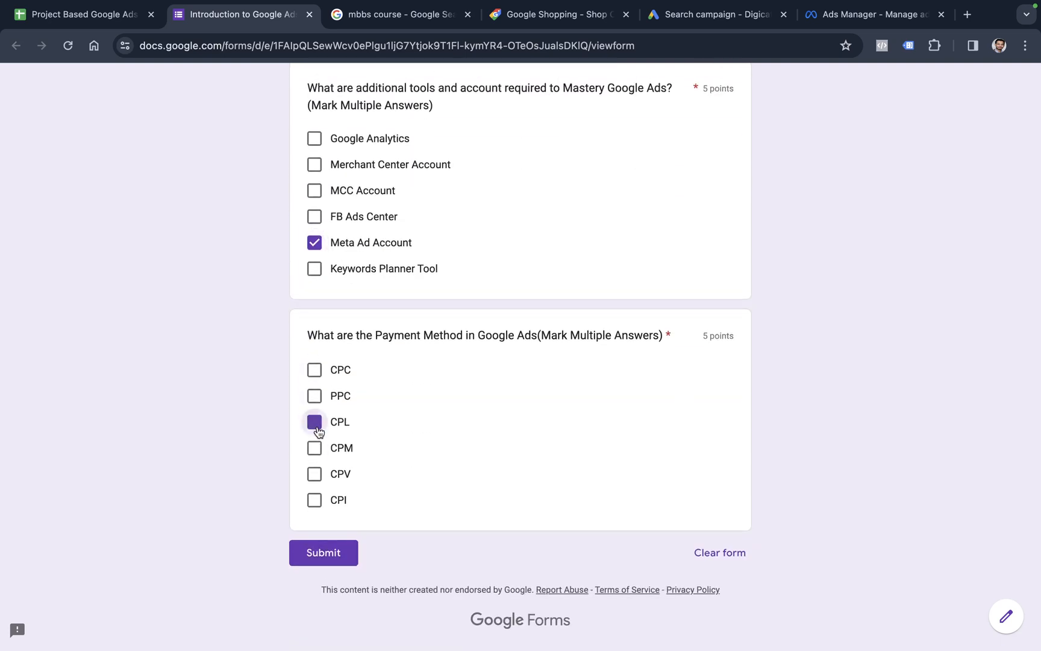
{"action": "left_click", "coordinate": [325, 558]}
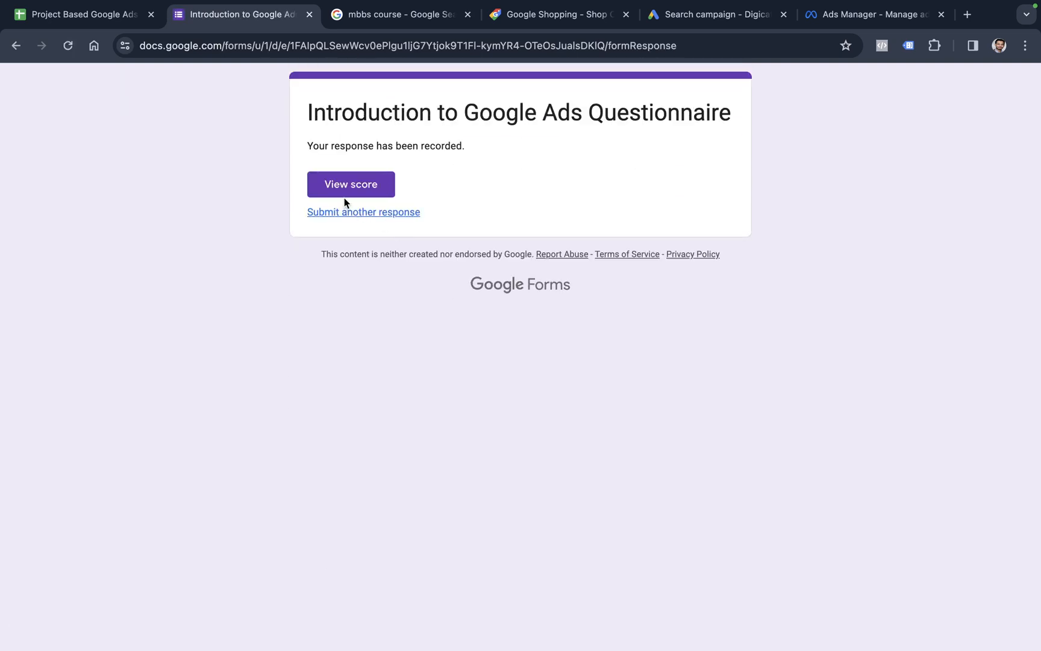
{"action": "left_click", "coordinate": [366, 191]}
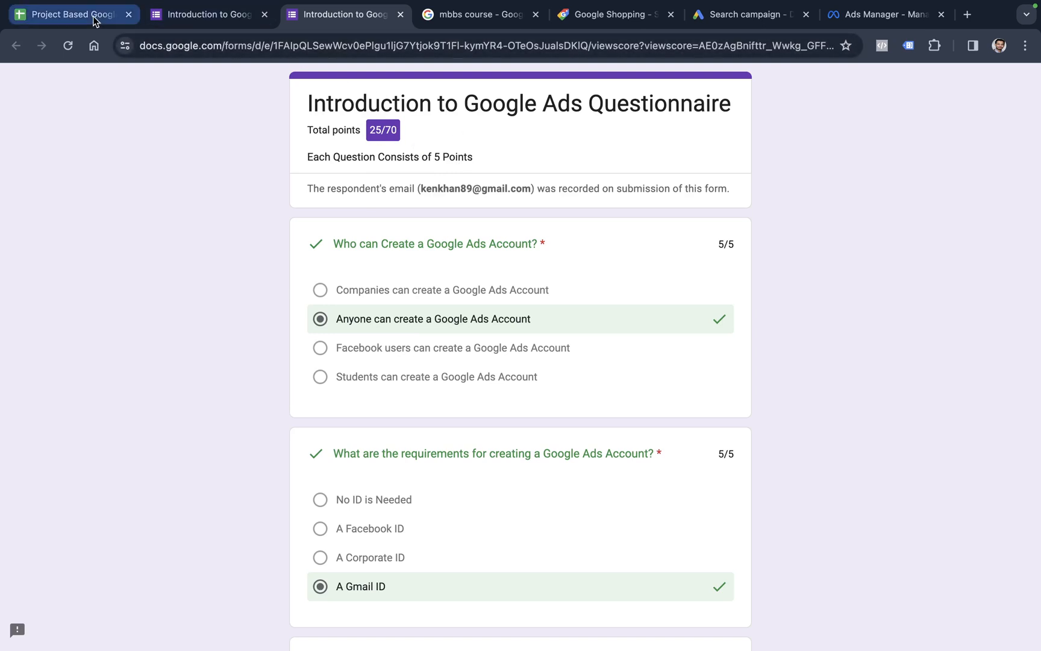
Return to the Google Ads training spreadsheet and review the three practical assignments for SEM Module 1 in row 7.
{"action": "left_click", "coordinate": [72, 14]}
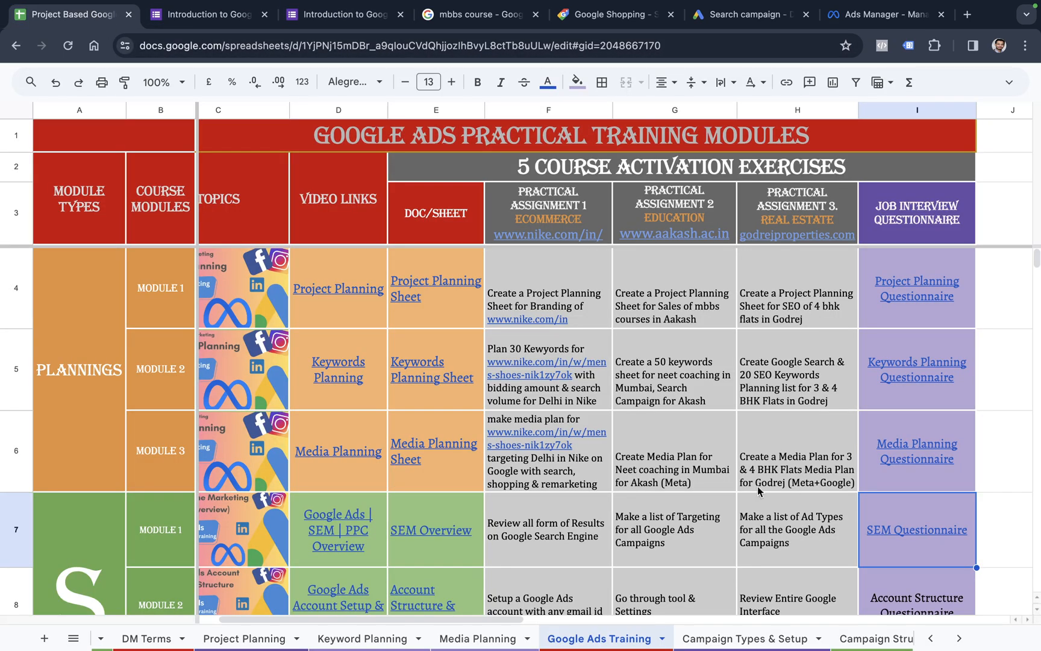
{"action": "left_click", "coordinate": [584, 536]}
{"action": "key", "text": "Right"}
{"action": "key", "text": "Right"}
{"action": "key", "text": "Right"}
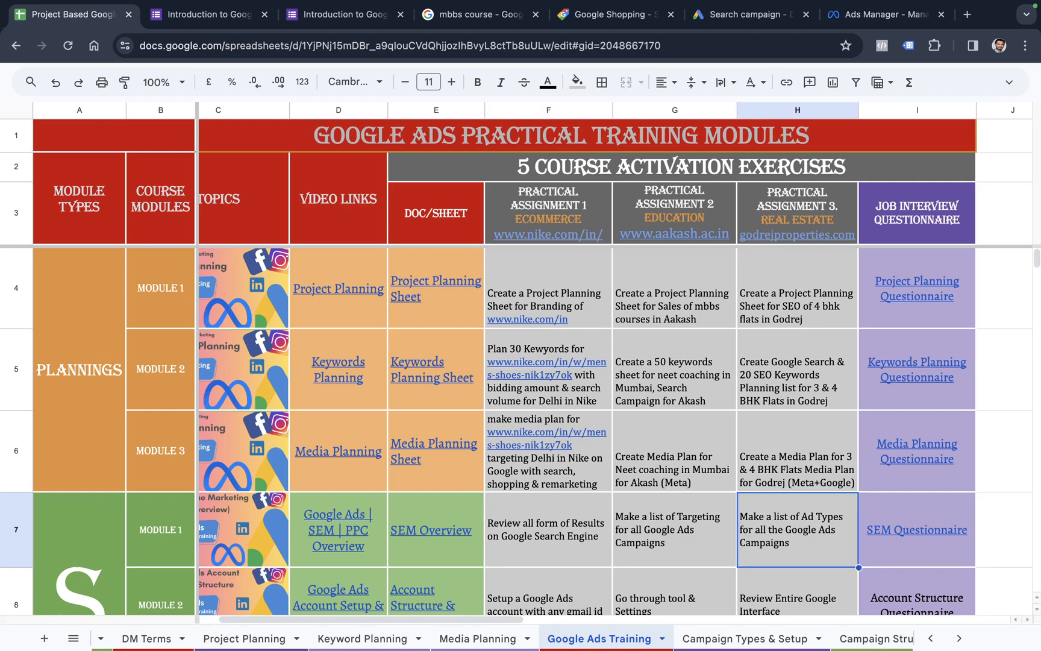
Check the Activities slide, and return to the SEM Overview link in row 7 of the Google Ads training sheet.
{"action": "key", "text": "Left"}
{"action": "key", "text": "Left"}
{"action": "key", "text": "Left"}
{"action": "key", "text": "Left"}
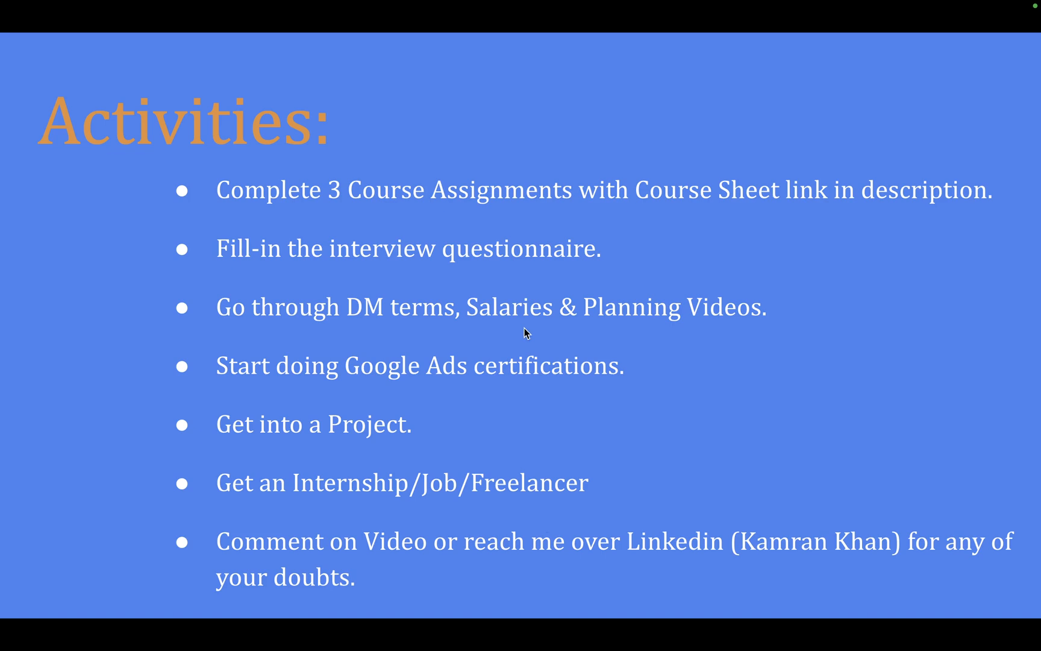
{"action": "key", "text": "ctrl+Right"}
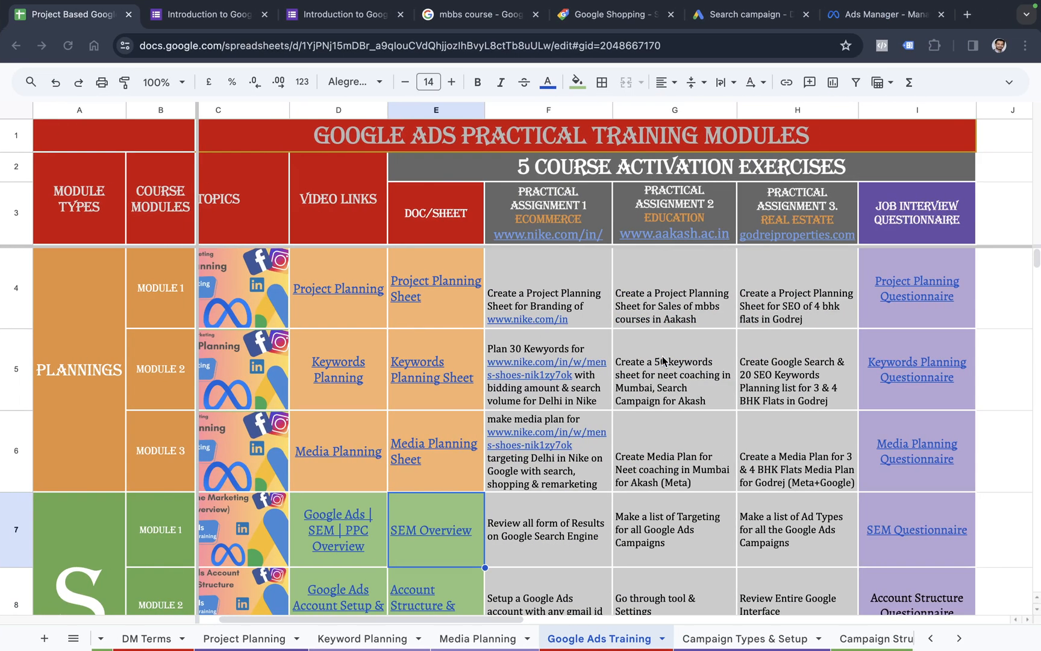
{"action": "mouse_move", "coordinate": [412, 549]}
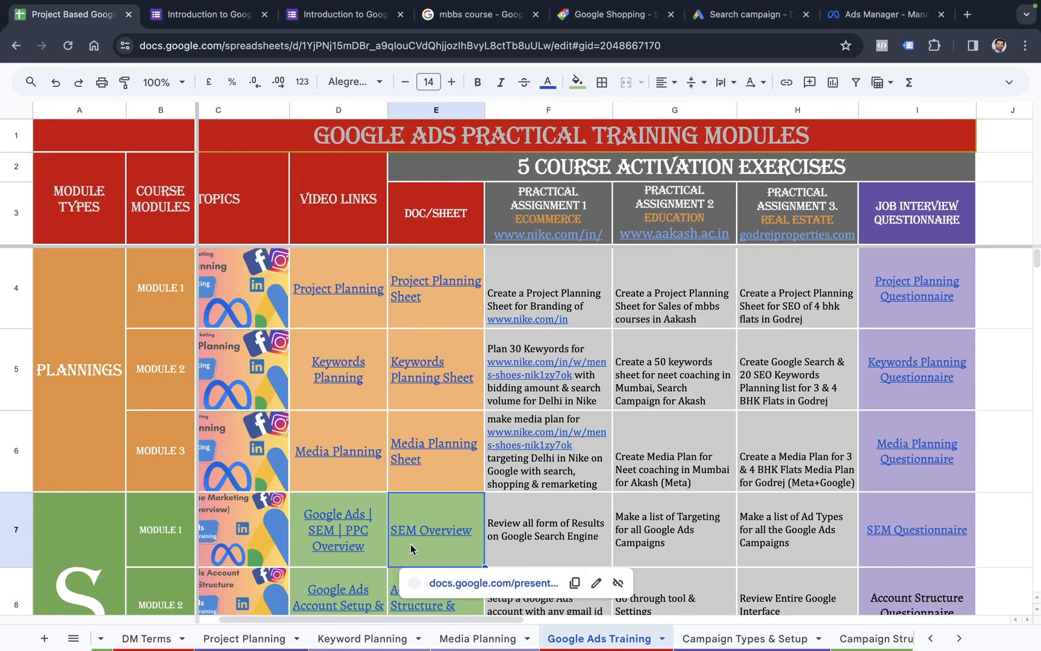
Point out the Plannings module group and preview the Keywords Planning video link for Module 2.
{"action": "left_click", "coordinate": [82, 368]}
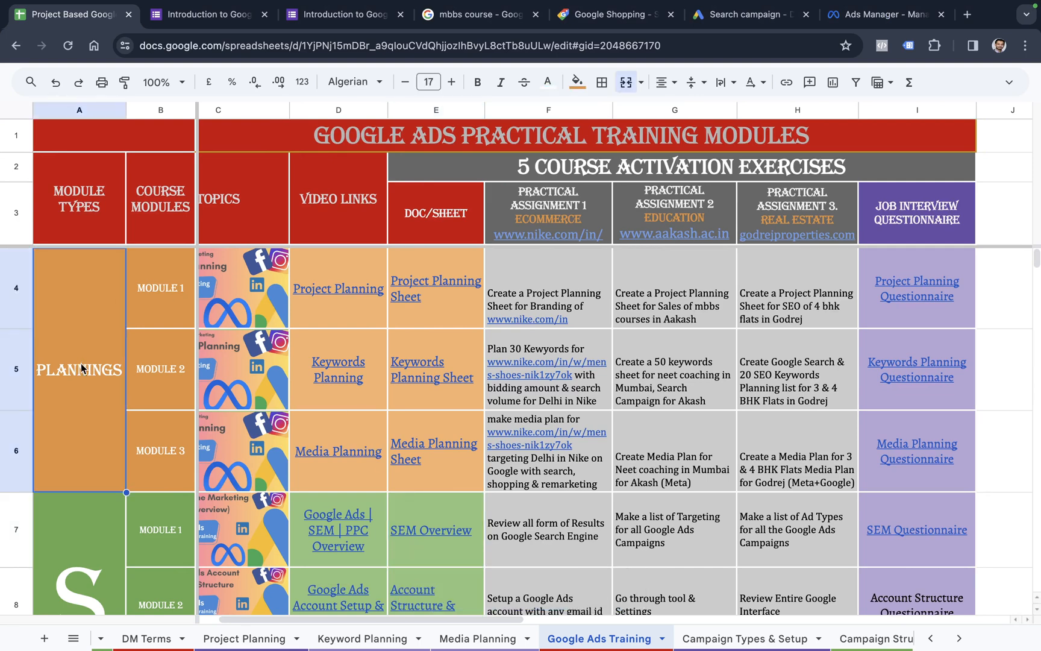
{"action": "left_click", "coordinate": [364, 303]}
{"action": "left_click", "coordinate": [333, 400]}
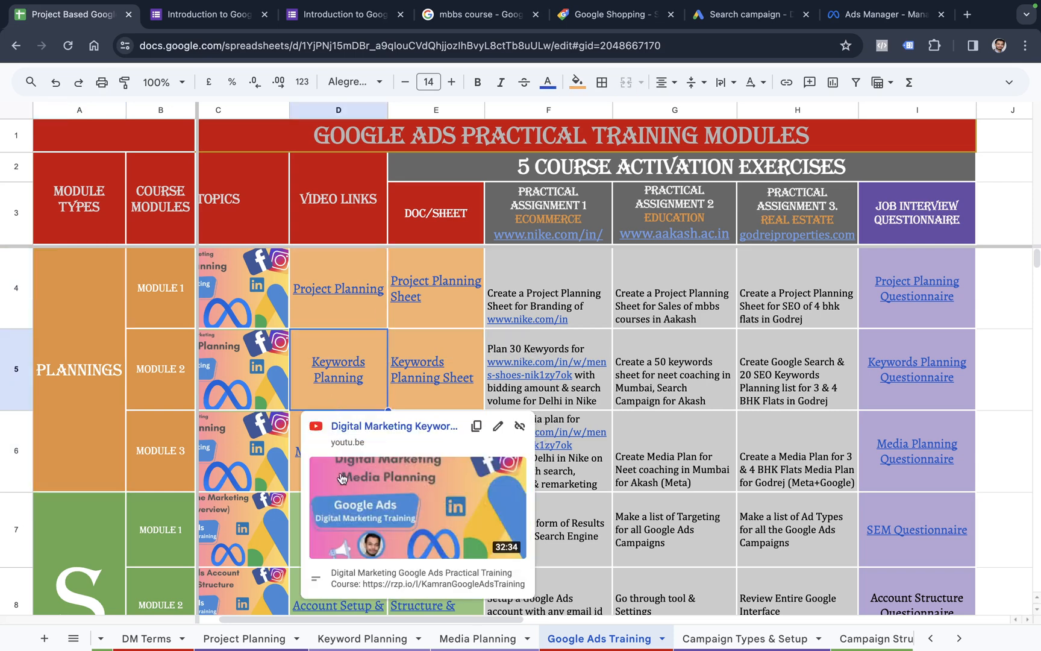
Look through the Project Planning, Keyword Planning and Media Planning sheets of the course workbook.
{"action": "left_click", "coordinate": [233, 637]}
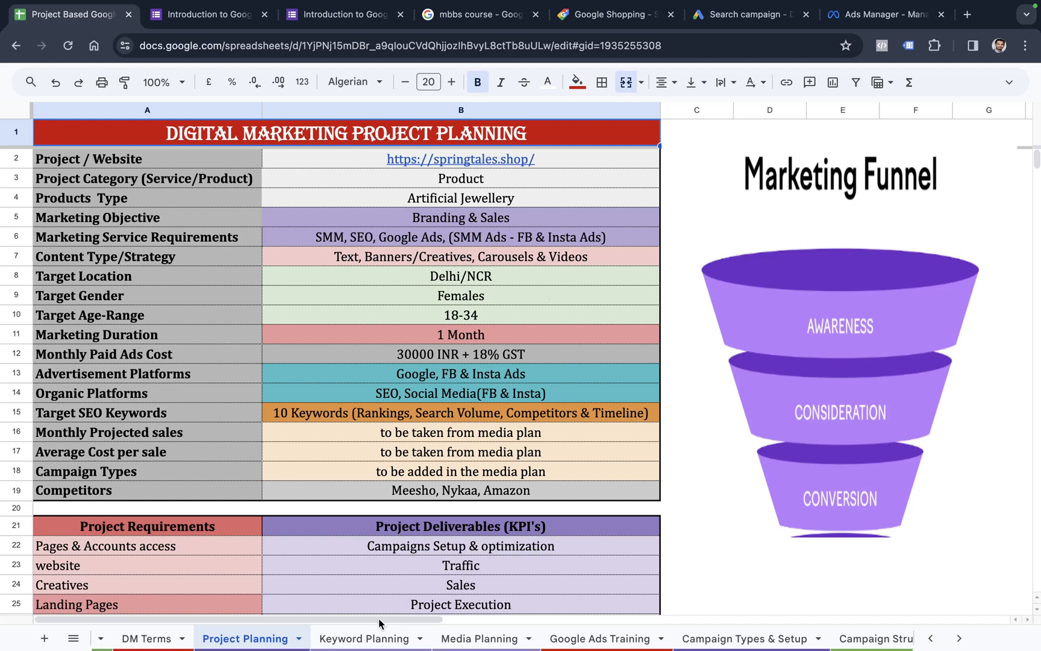
{"action": "left_click", "coordinate": [374, 640]}
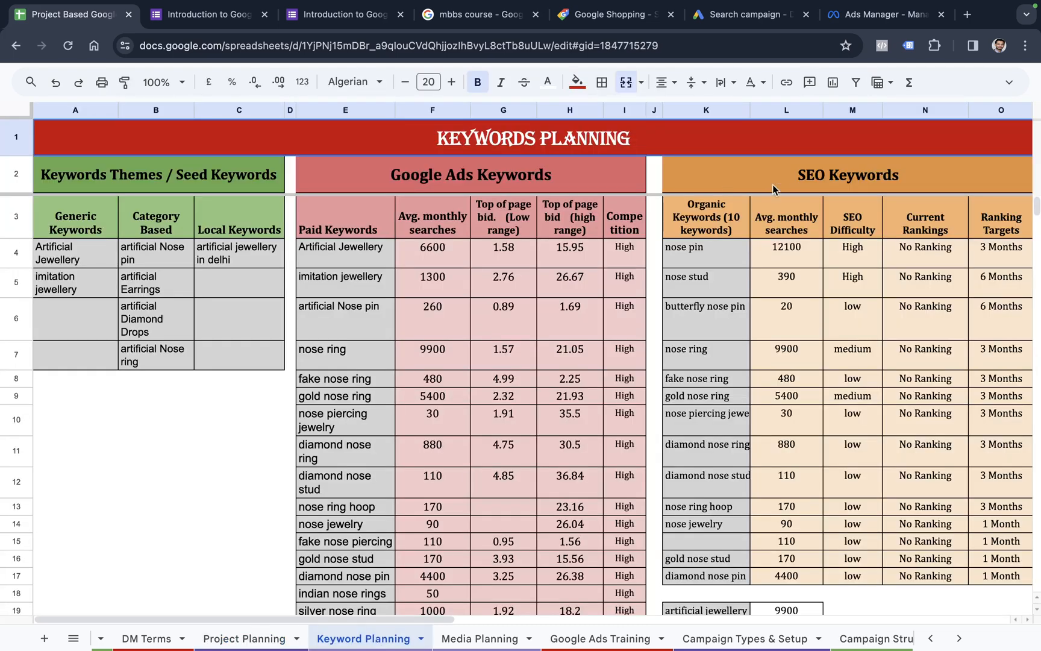
{"action": "left_click", "coordinate": [496, 637]}
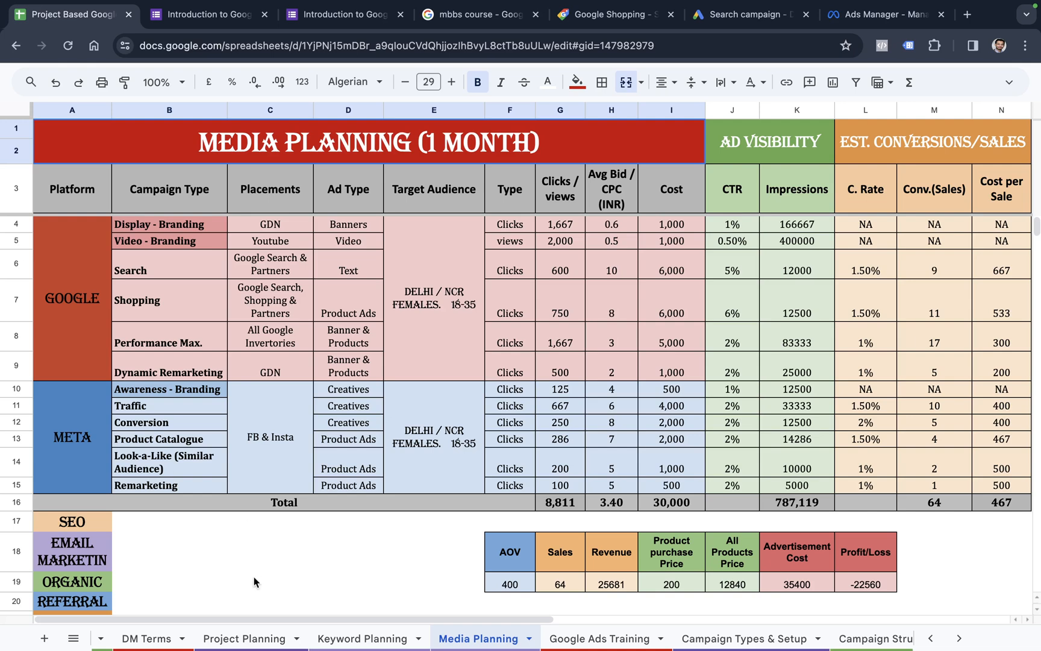
{"action": "left_click", "coordinate": [253, 640]}
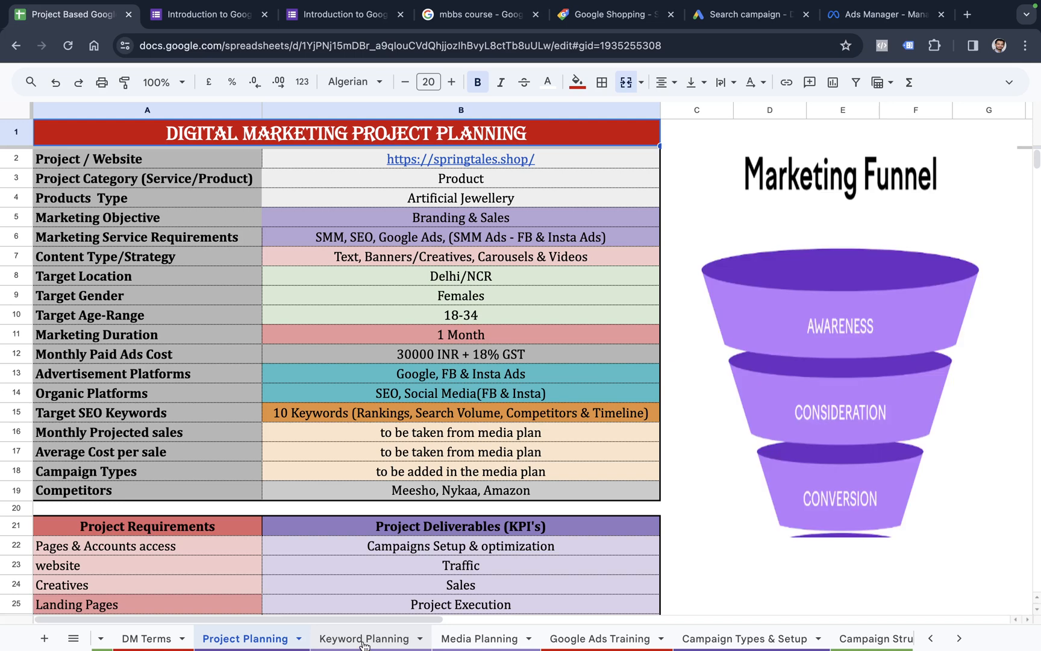
{"action": "left_click", "coordinate": [362, 640]}
{"action": "left_click", "coordinate": [447, 642]}
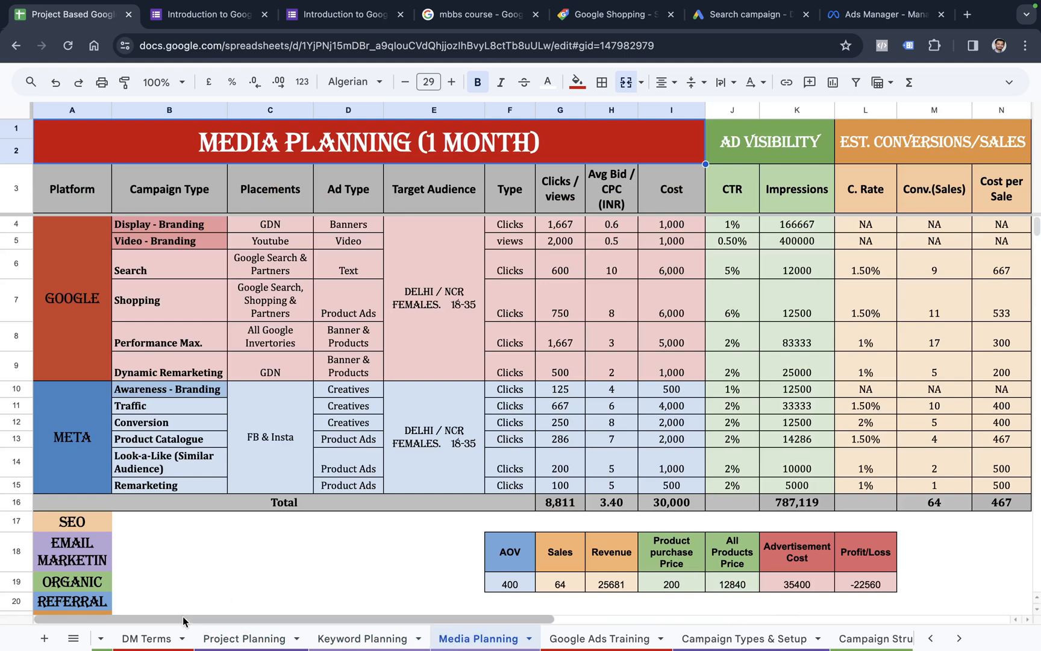
View the digital marketing terms on the DM Terms sheet and switch back to the Activities slide.
{"action": "left_click", "coordinate": [146, 639]}
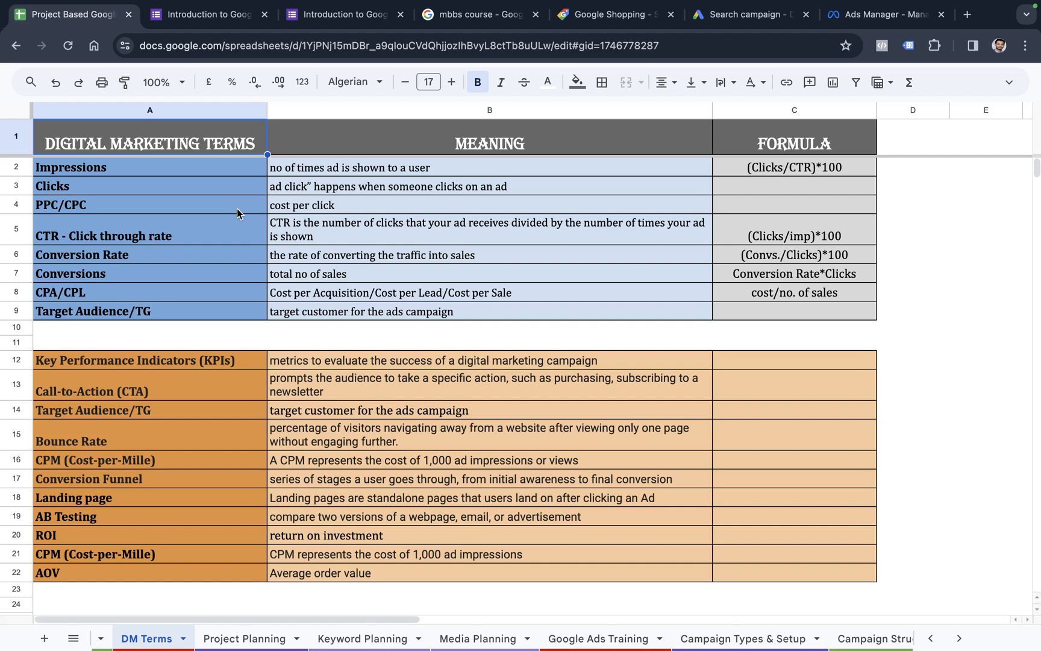
{"action": "key", "text": "ctrl+Left"}
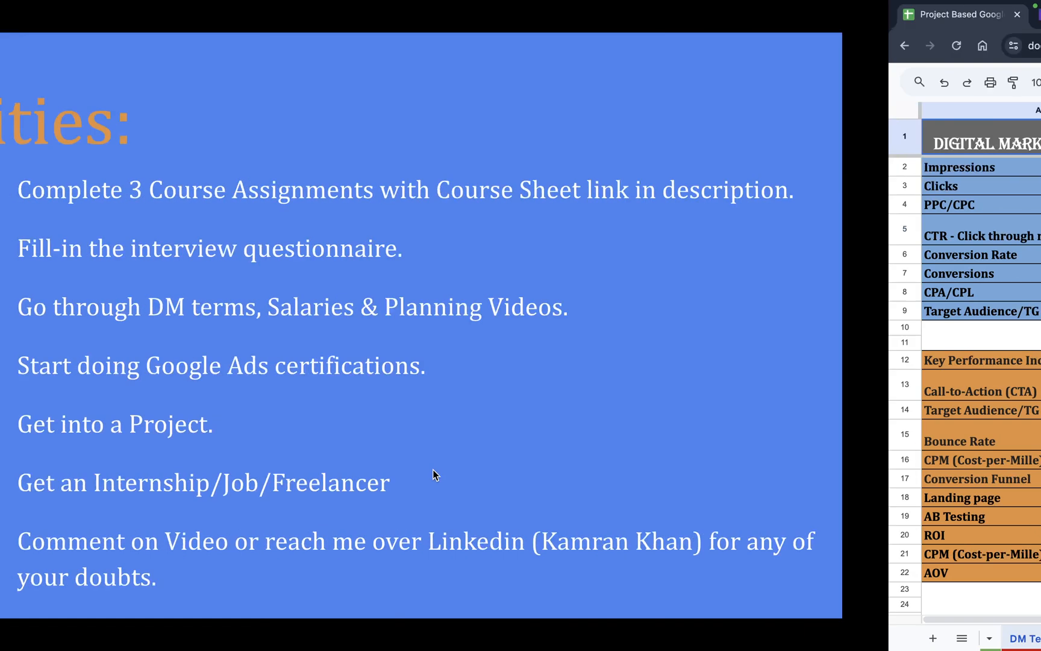